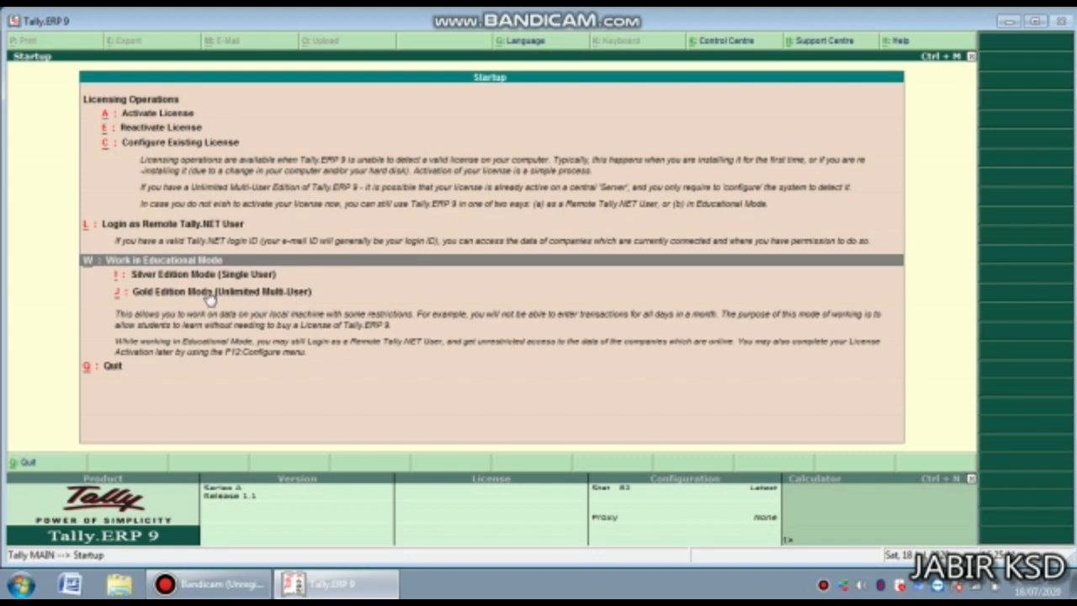
# Start Educational Mode in the Silver Edition (Single User) and open the form for creating a company.
pyautogui.click(192, 278)
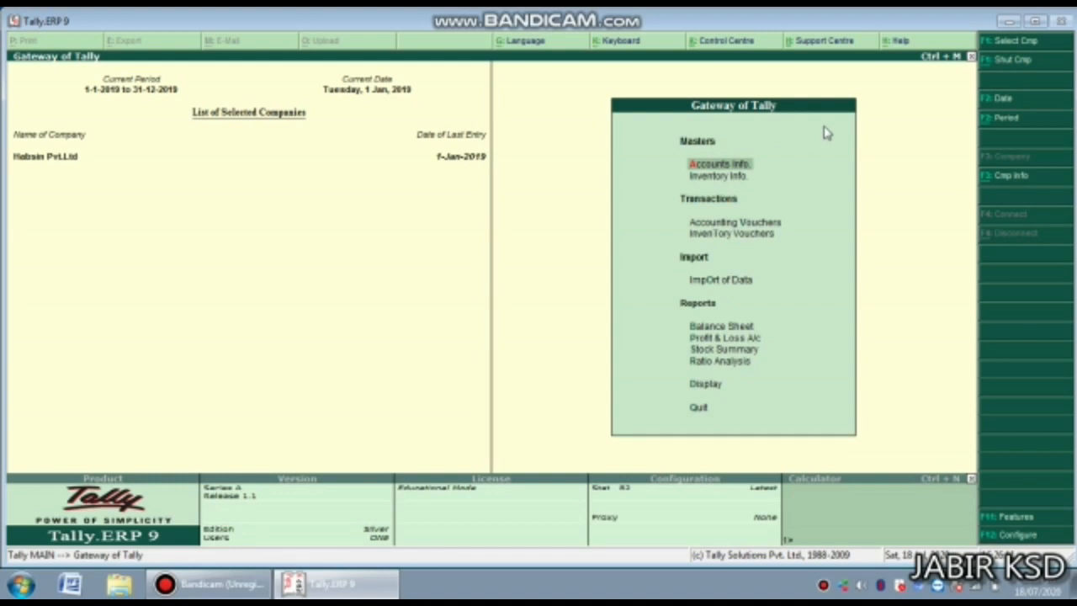
pyautogui.click(1012, 186)
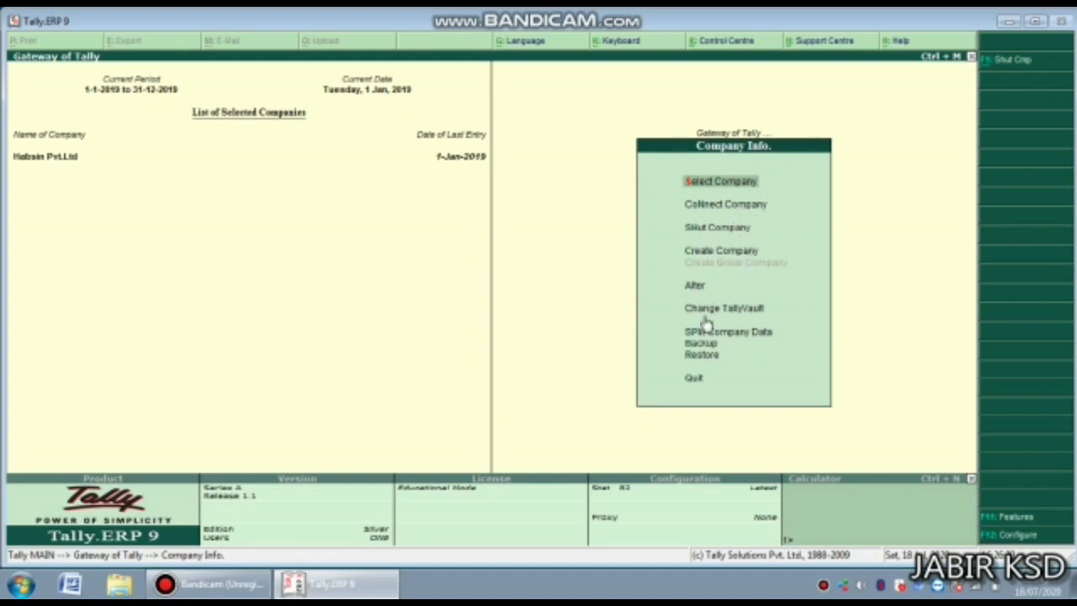
pyautogui.click(728, 254)
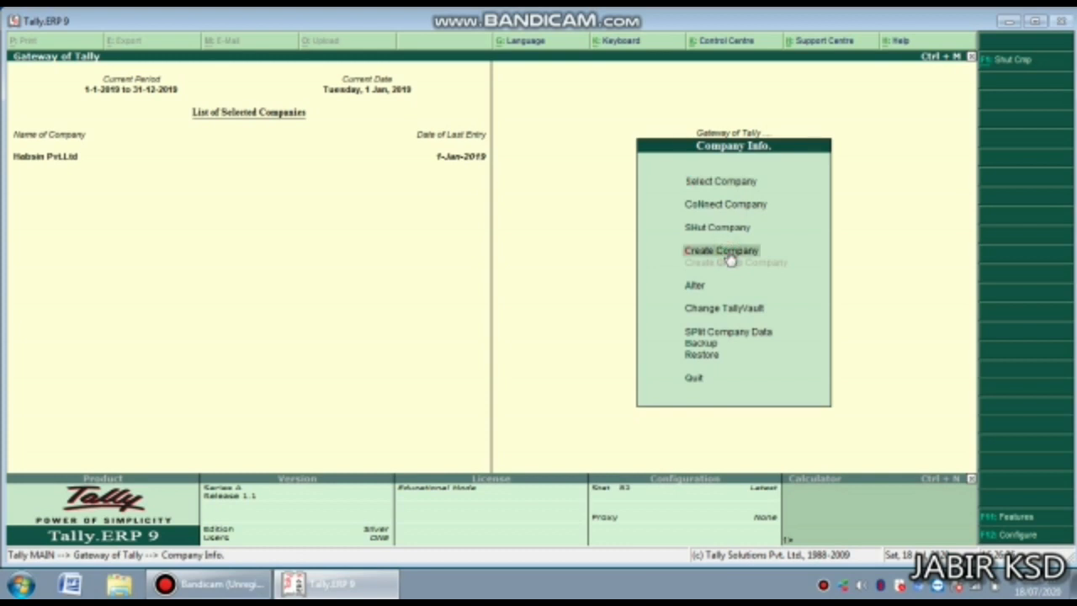
pyautogui.click(730, 254)
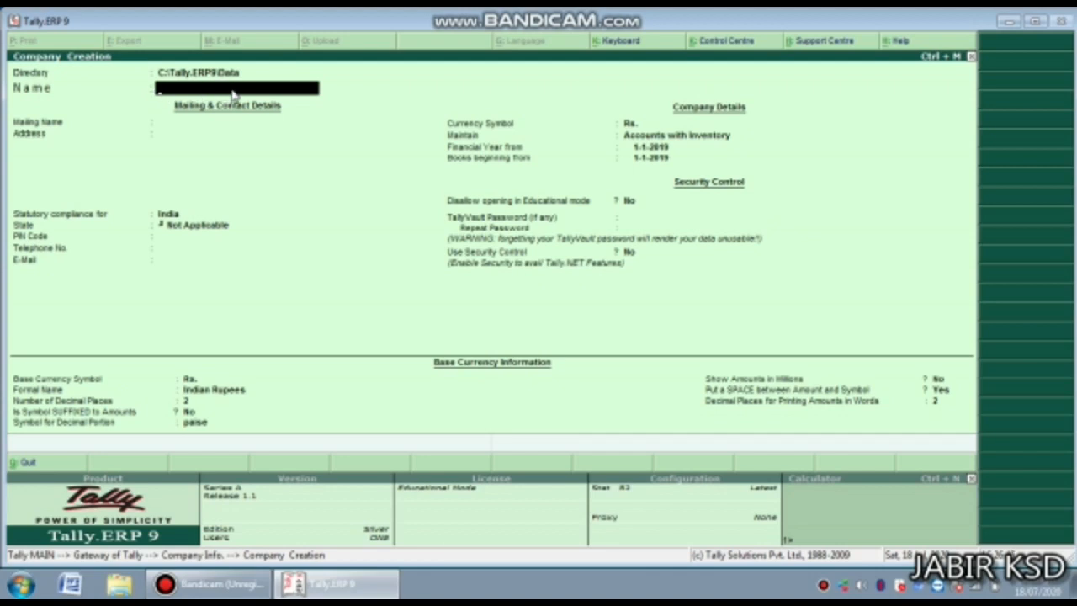
# Enter ABC as the company name, keep it as the mailing name, and fill in the company's address.
pyautogui.write('ABC')
pyautogui.press('Return')
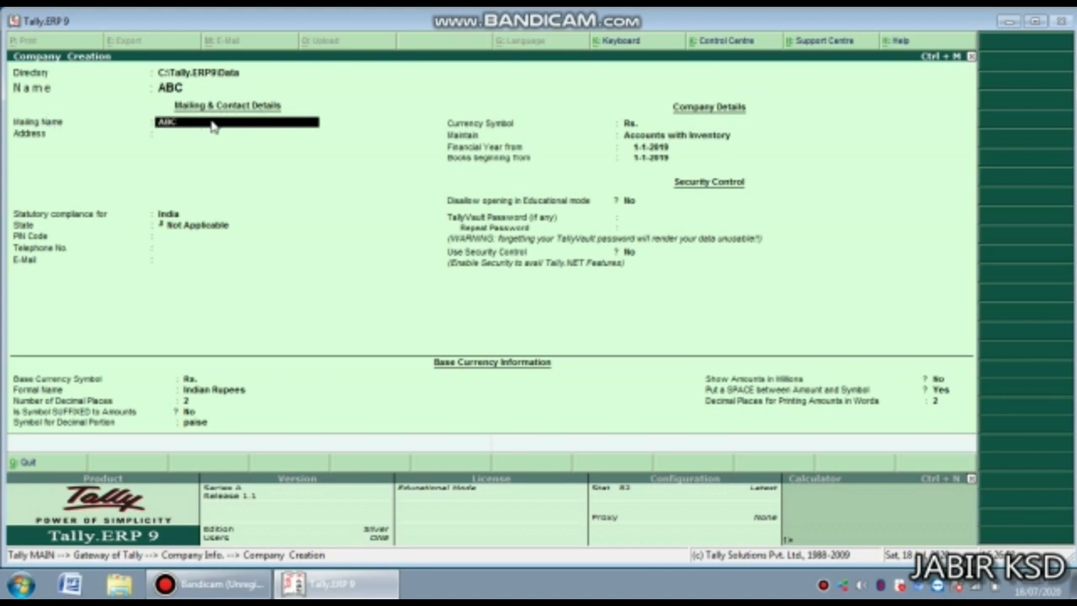
pyautogui.press('Return')
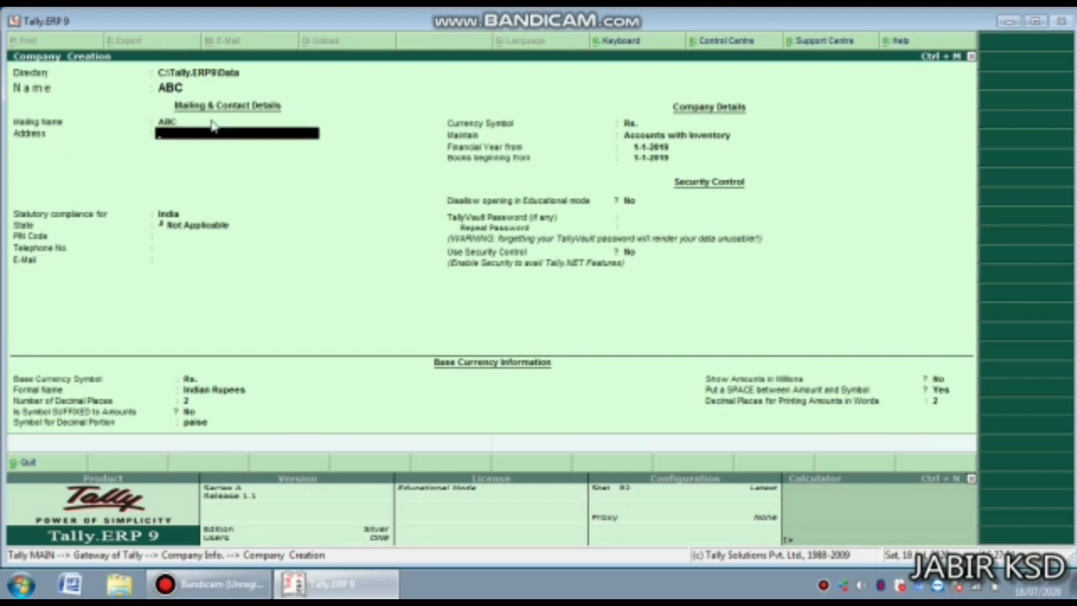
pyautogui.write('KASARGOD')
pyautogui.press('Return')
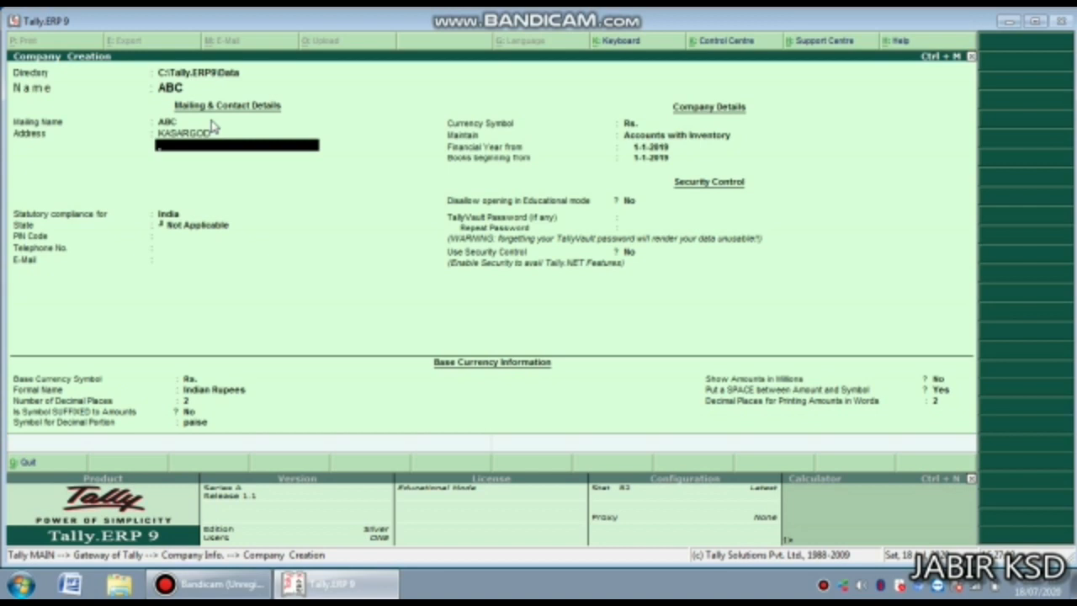
pyautogui.press('Return')
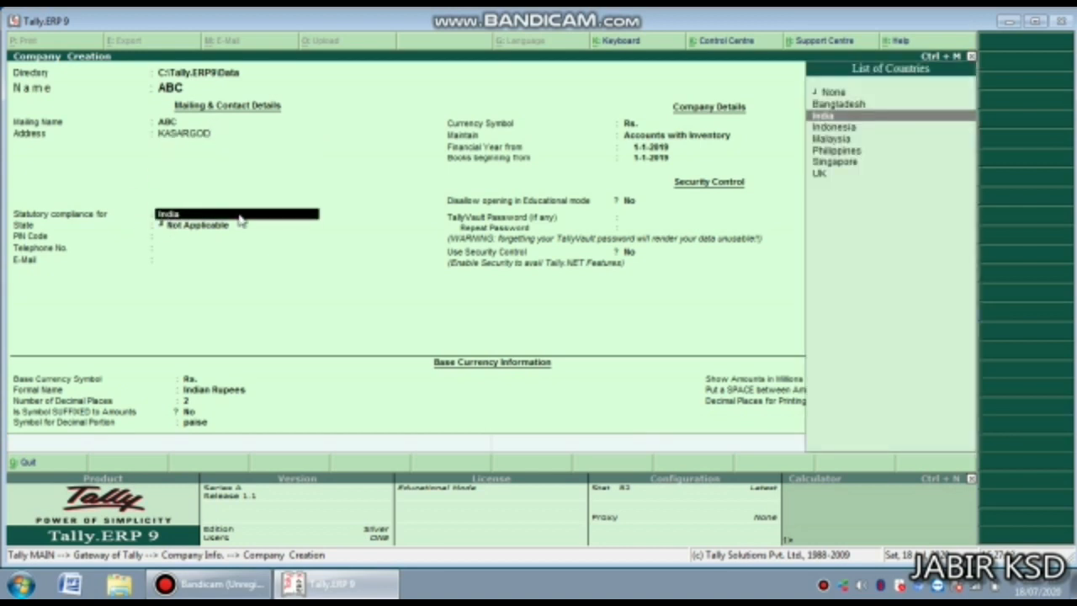
# Keep India for statutory compliance, set the state to Kerala, and leave PIN code, telephone and e-mail blank.
pyautogui.press('Return')
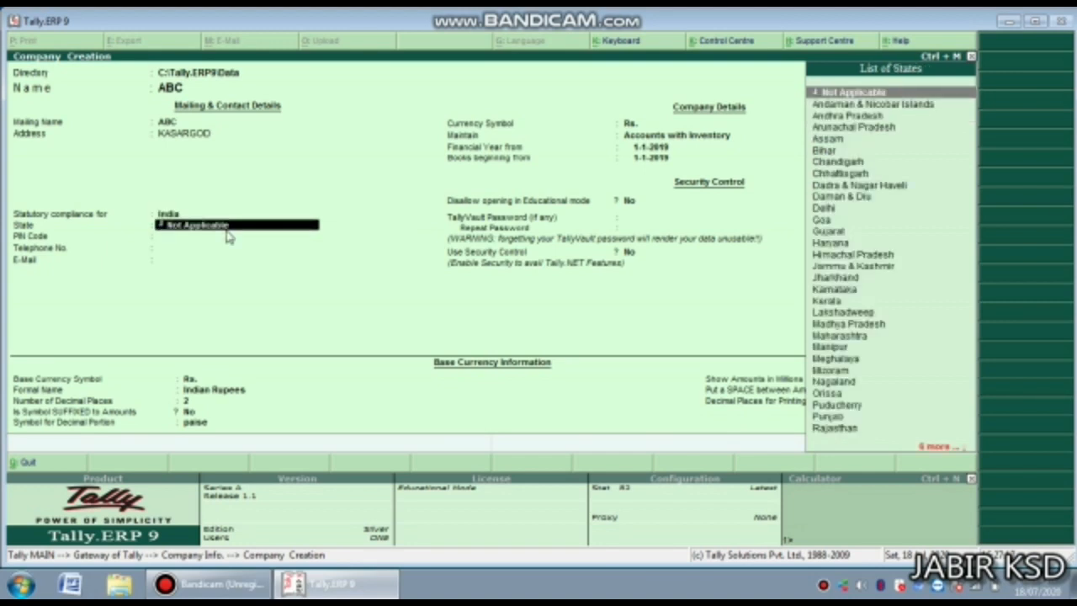
pyautogui.write('KER')
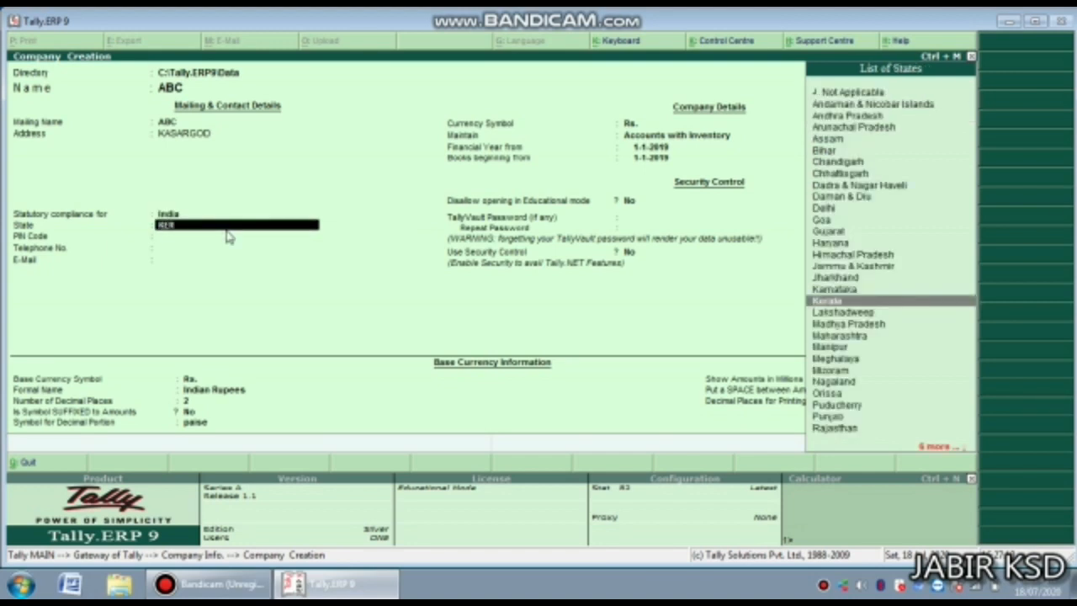
pyautogui.click(834, 303)
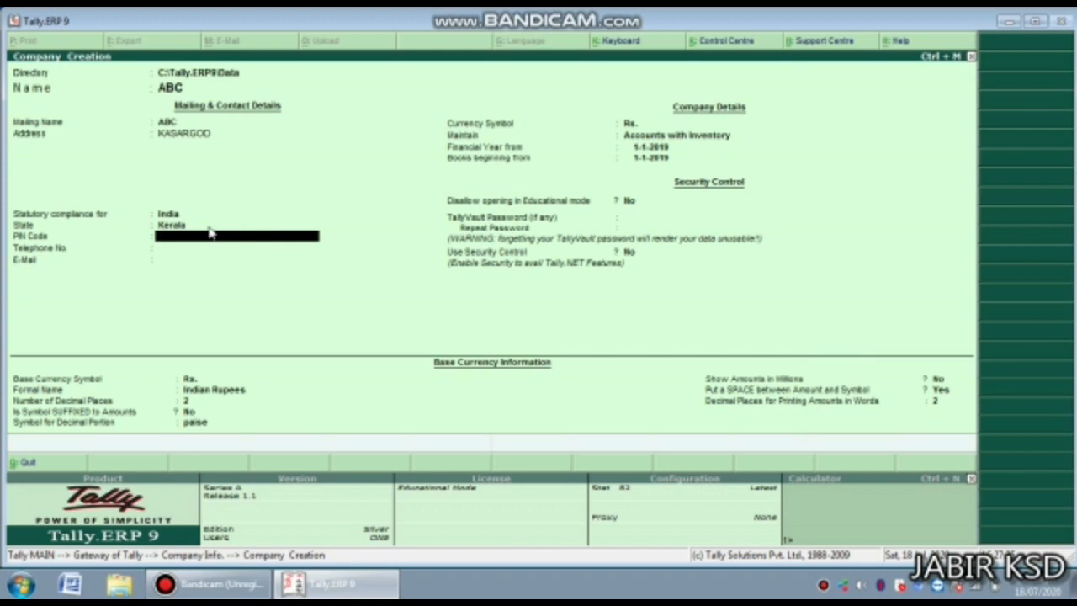
pyautogui.press('Return')
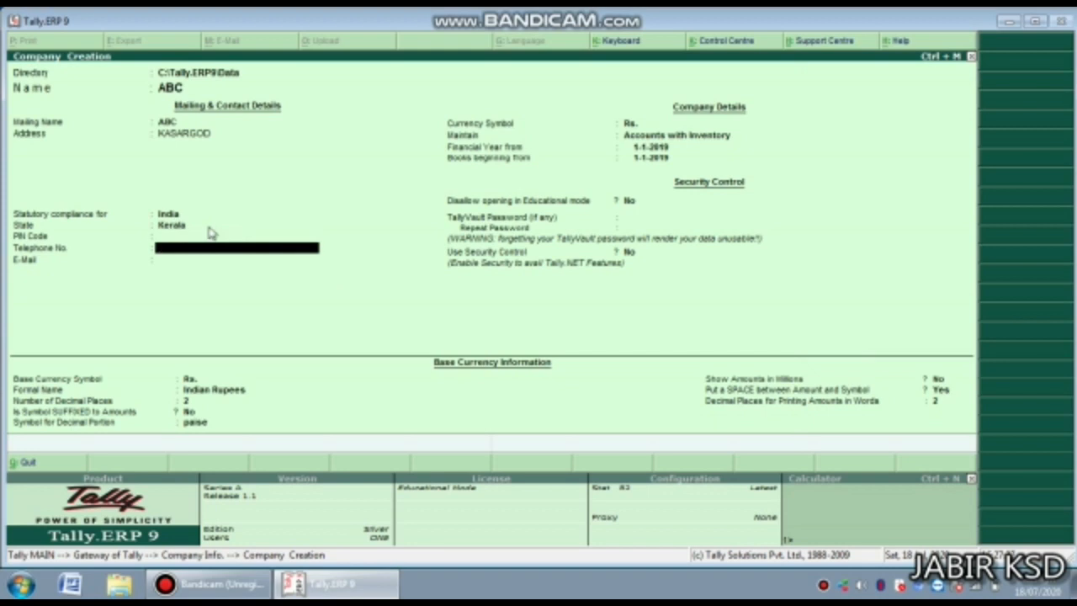
pyautogui.press('Return')
pyautogui.press('Return')
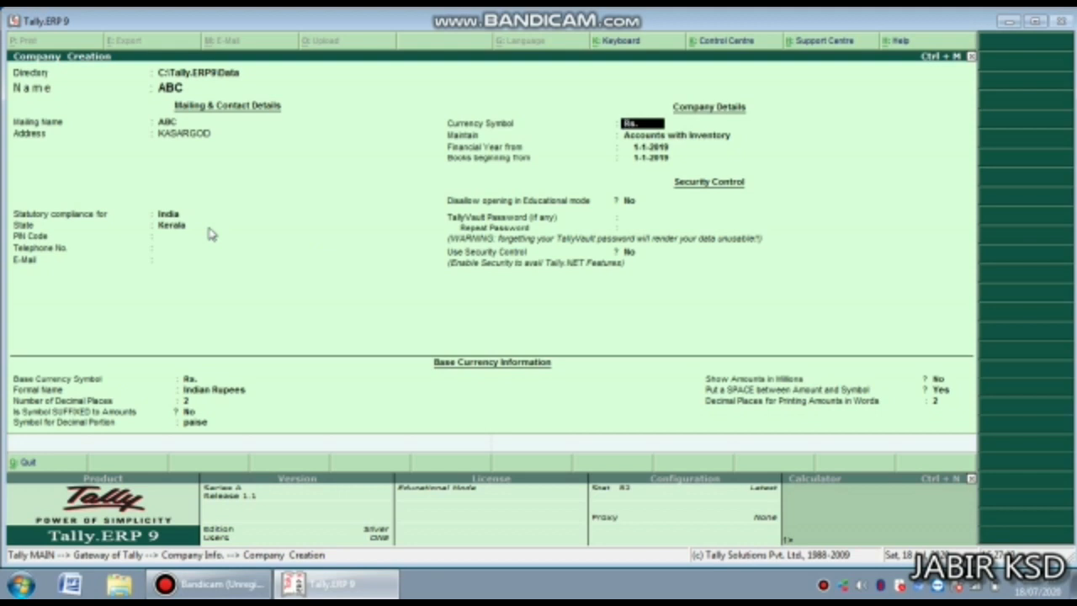
# Keep the Rs. currency symbol and Accounts with Inventory, and set the financial year and books beginning date to 1-4-2019.
pyautogui.press('Return')
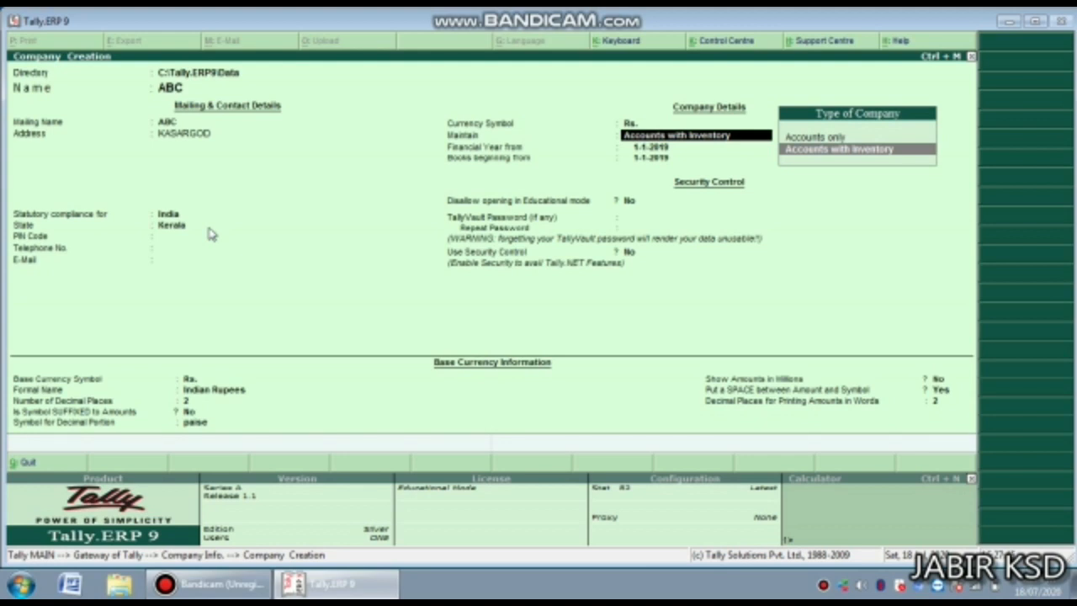
pyautogui.press('Return')
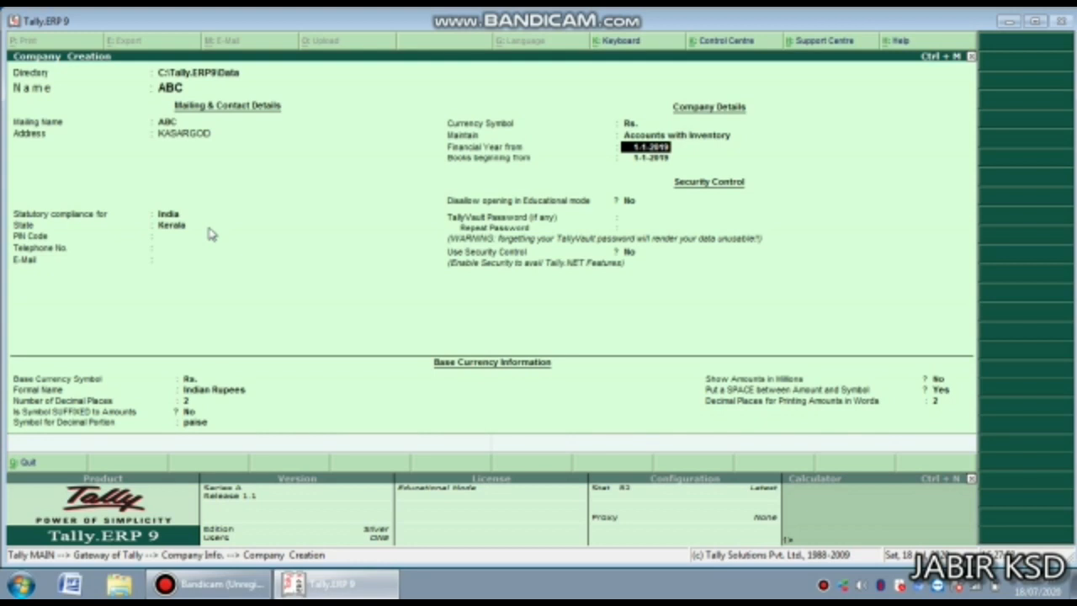
pyautogui.write('1-4-2019')
pyautogui.press('Return')
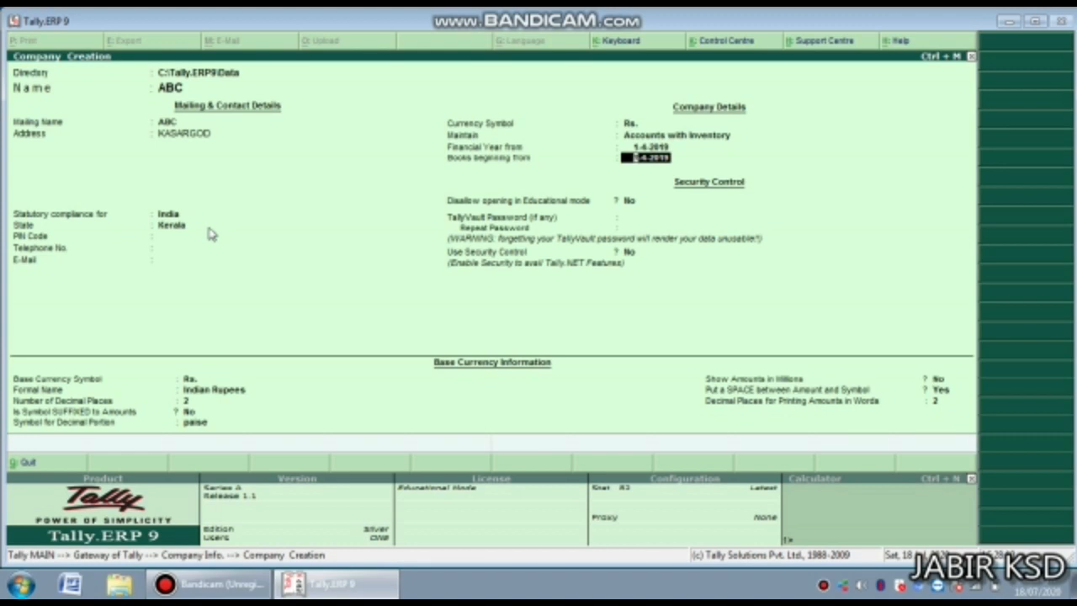
pyautogui.press('Return')
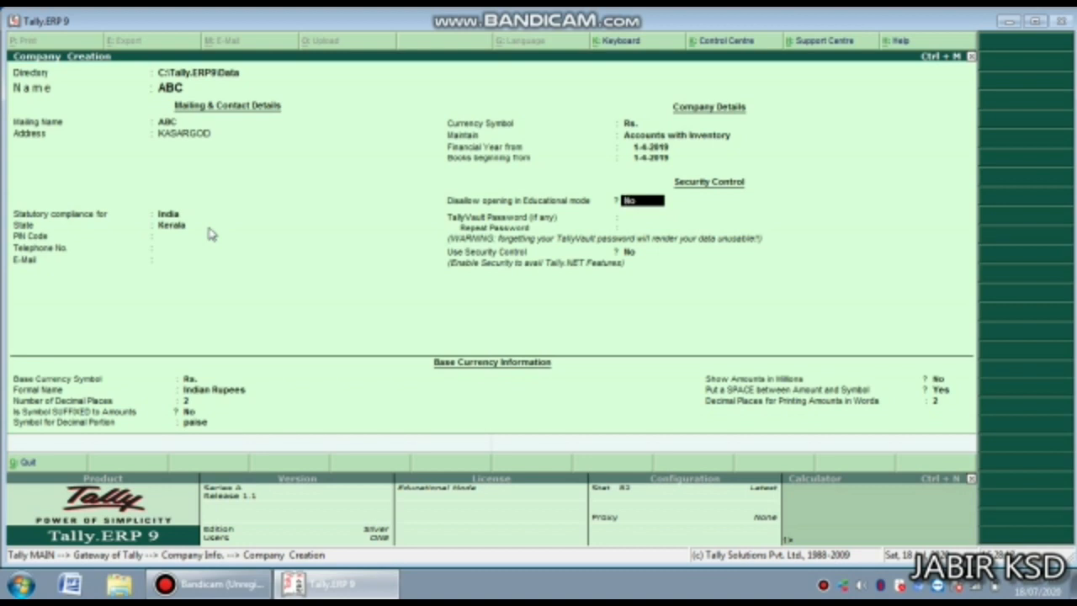
# Keep the security control defaults: opening in Educational mode allowed, no TallyVault password, and no security control.
pyautogui.press('Return')
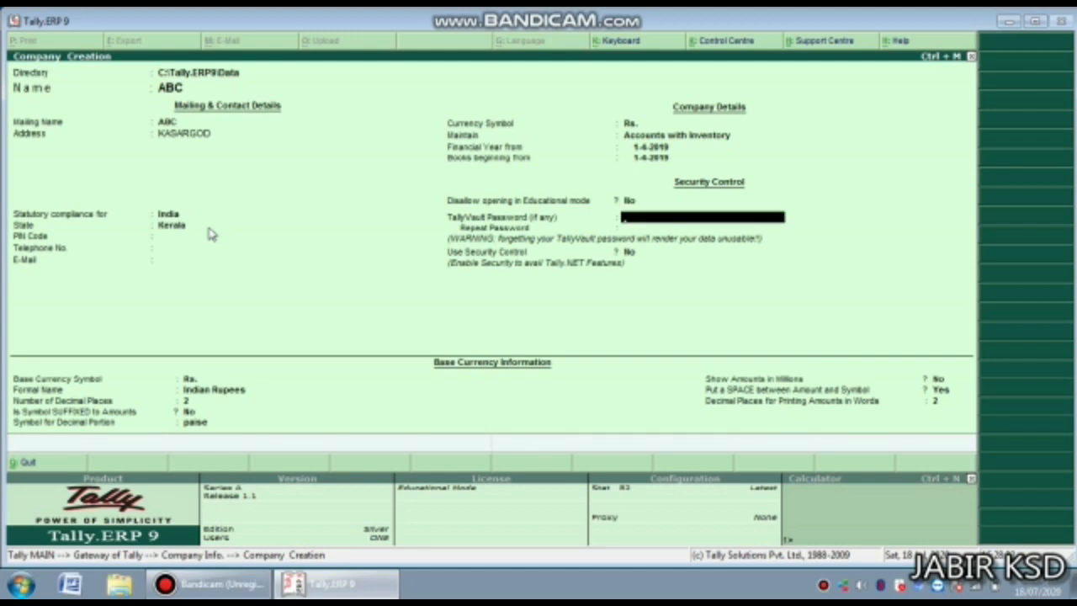
pyautogui.press('Return')
pyautogui.press('Return')
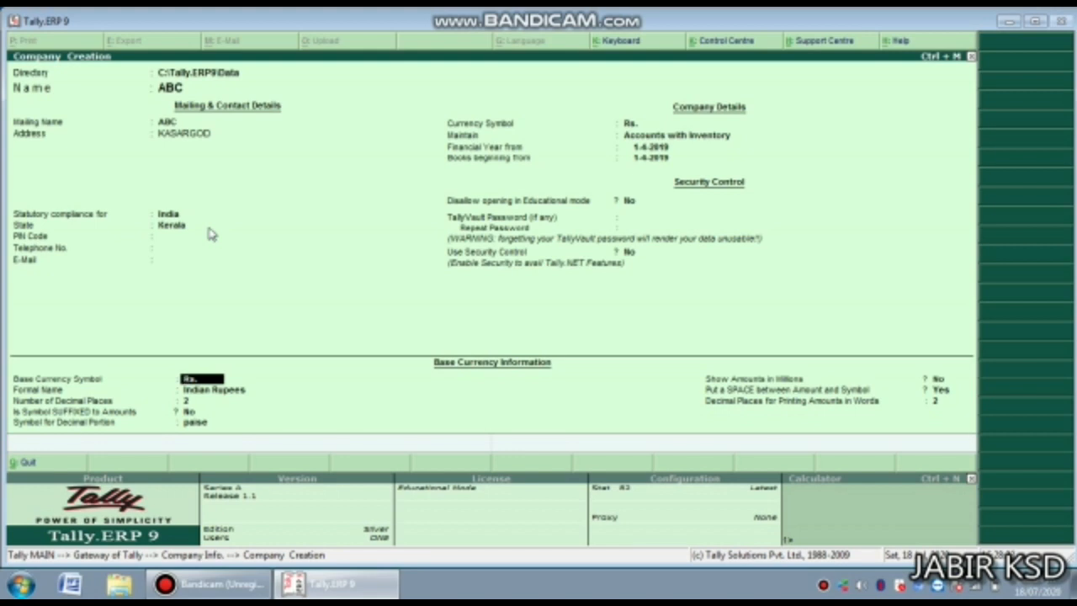
# Accept the default base currency information for Indian Rupees with 2 decimal places and save the new company.
pyautogui.press('Return')
pyautogui.press('Return')
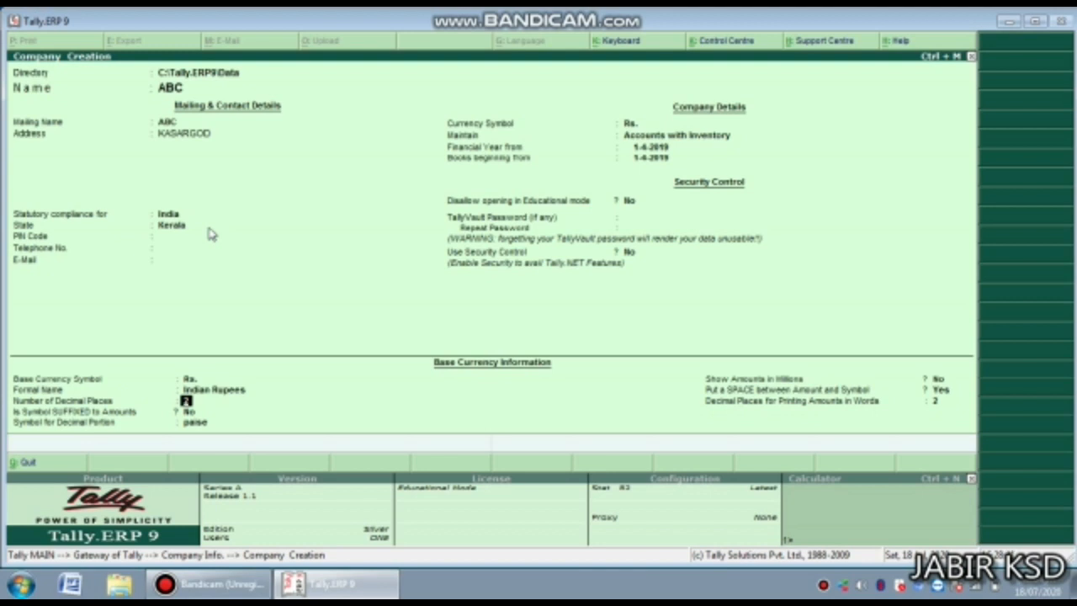
pyautogui.press('Return')
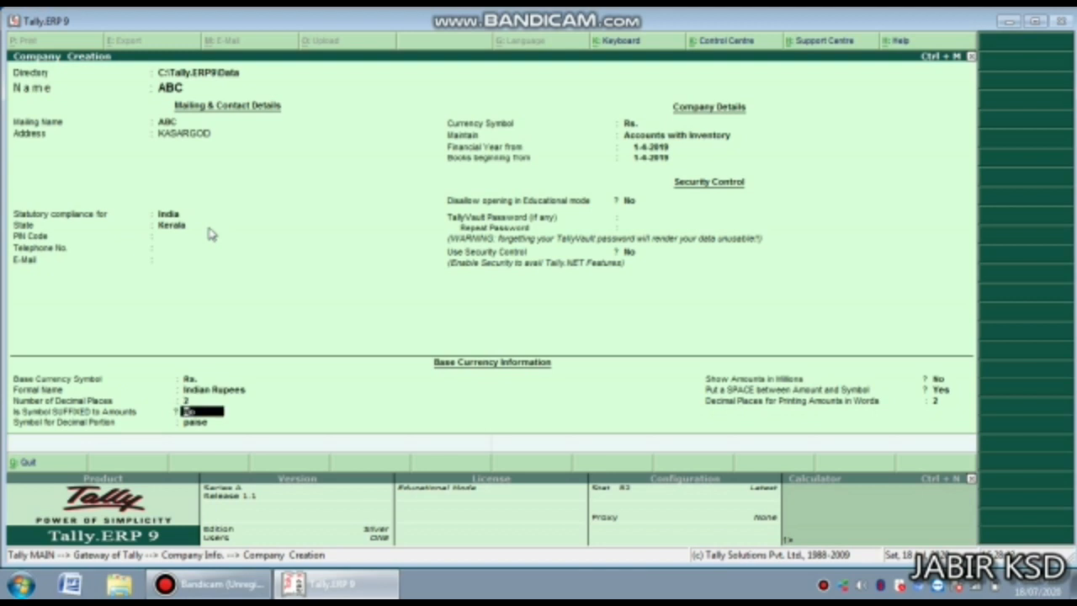
pyautogui.press('Return')
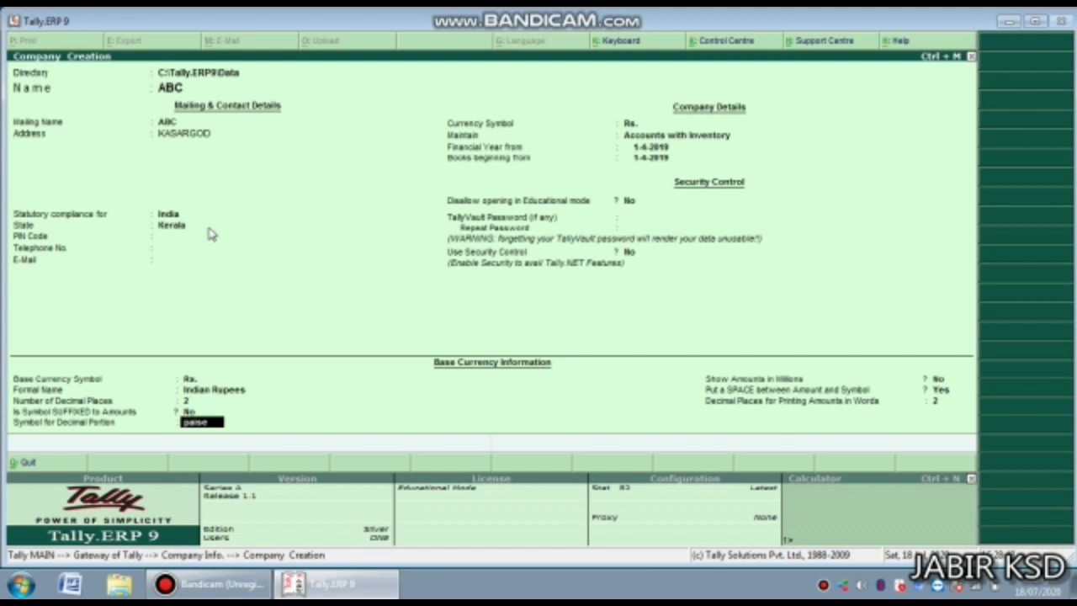
pyautogui.press('Return')
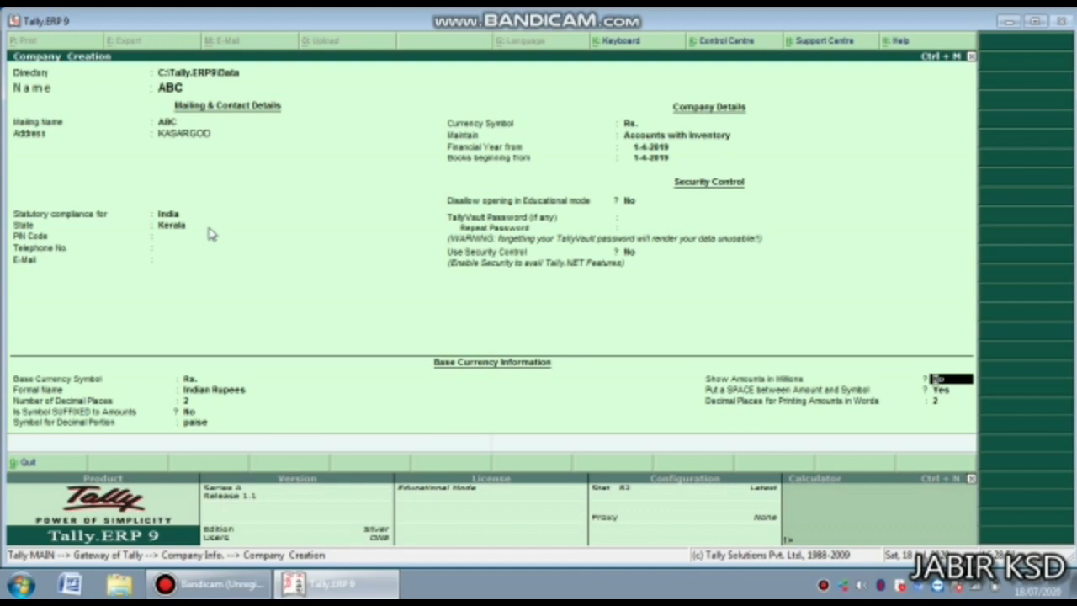
pyautogui.press('Return')
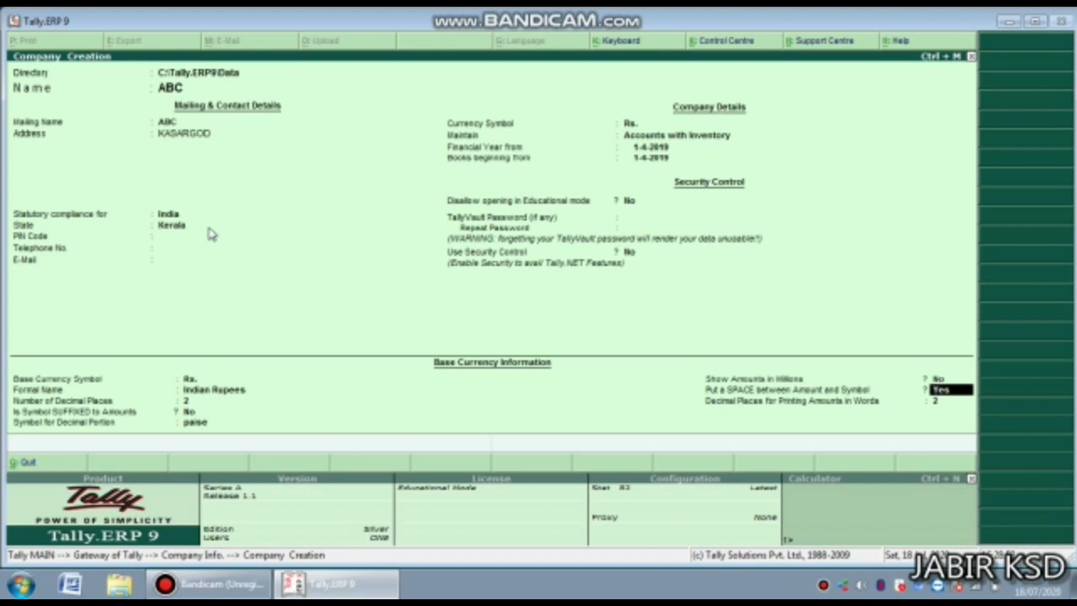
pyautogui.press('Return')
pyautogui.press('Return')
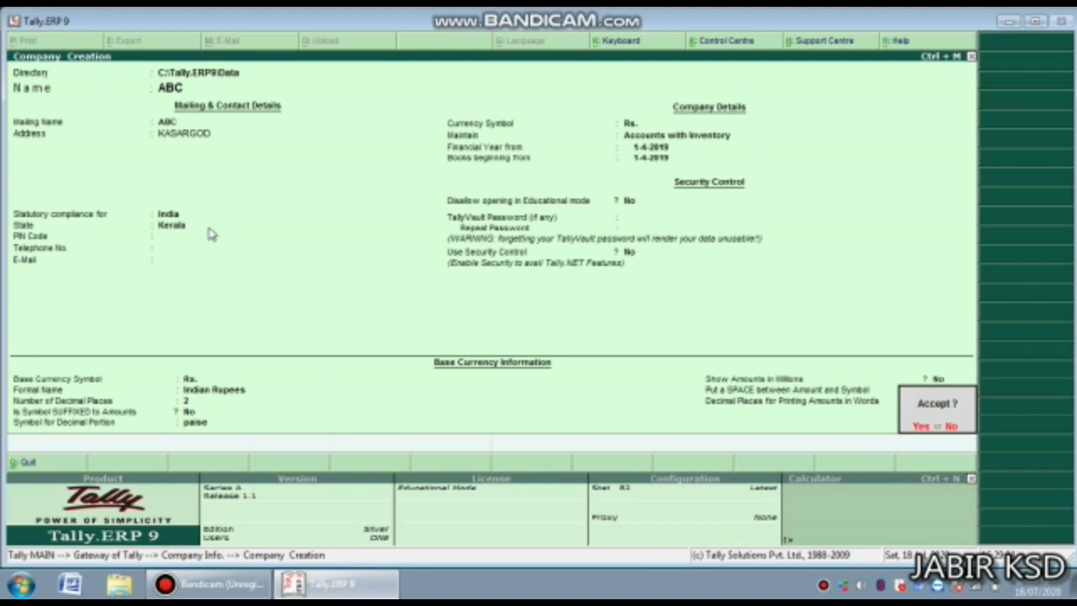
pyautogui.press('Return')
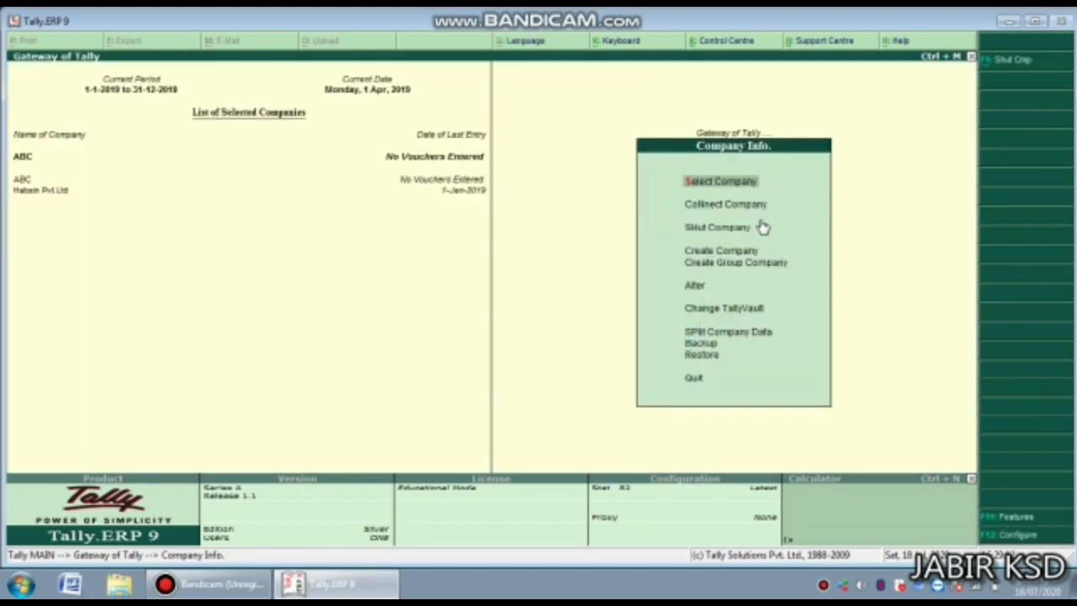
# Open company ABC for alteration and review its name, mailing and contact details.
pyautogui.click(695, 291)
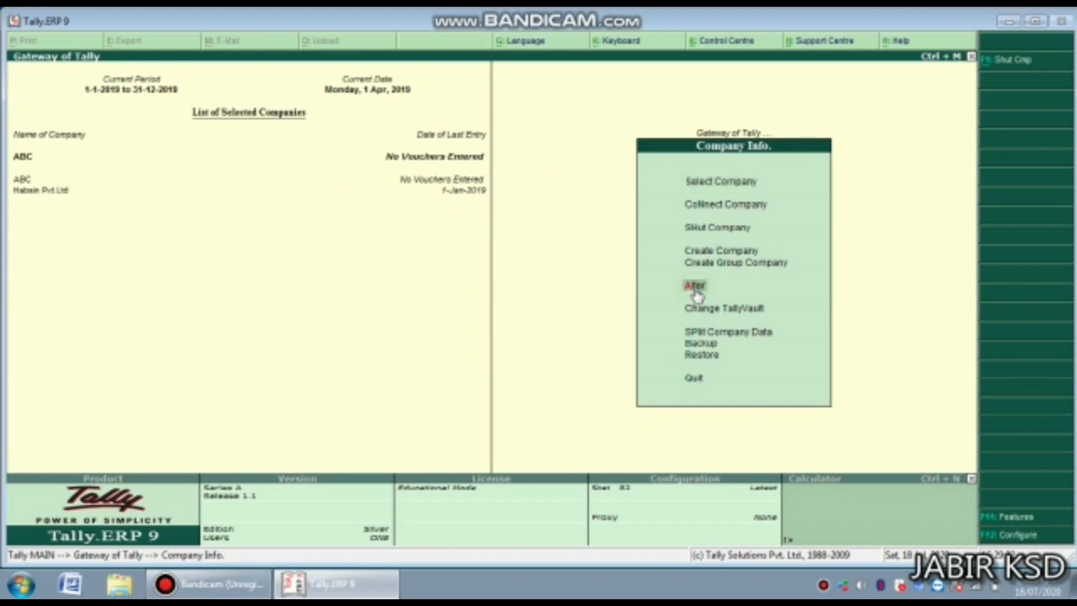
pyautogui.click(696, 292)
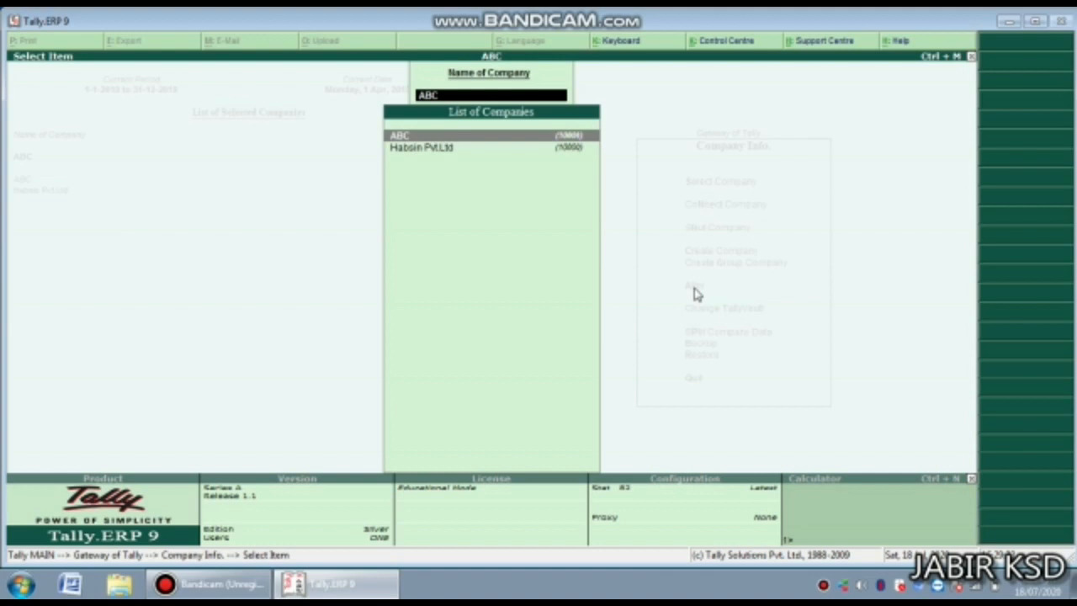
pyautogui.click(413, 138)
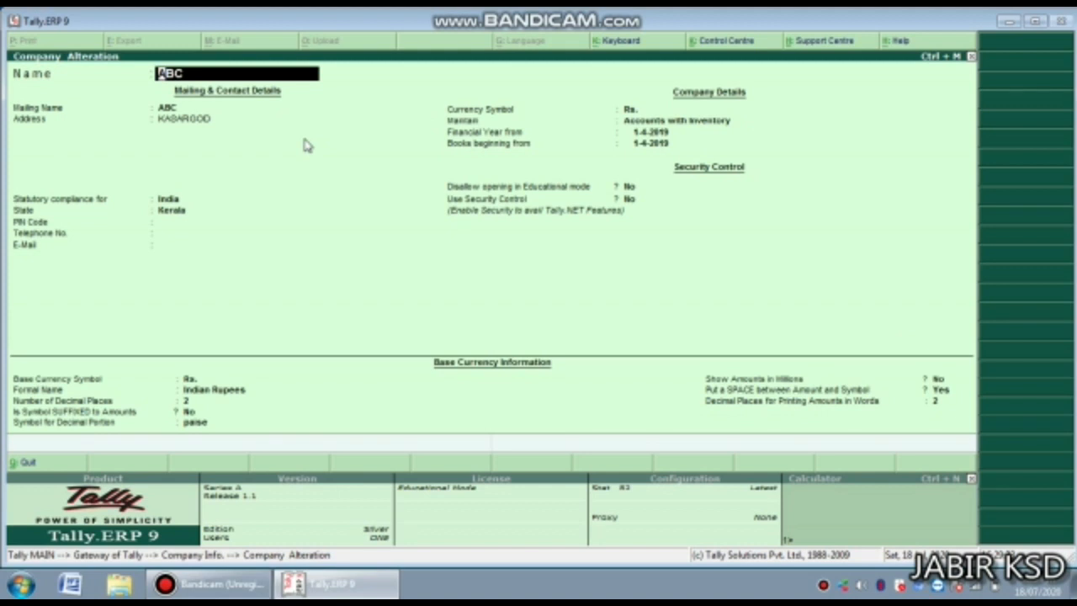
pyautogui.press('Return')
pyautogui.press('Return')
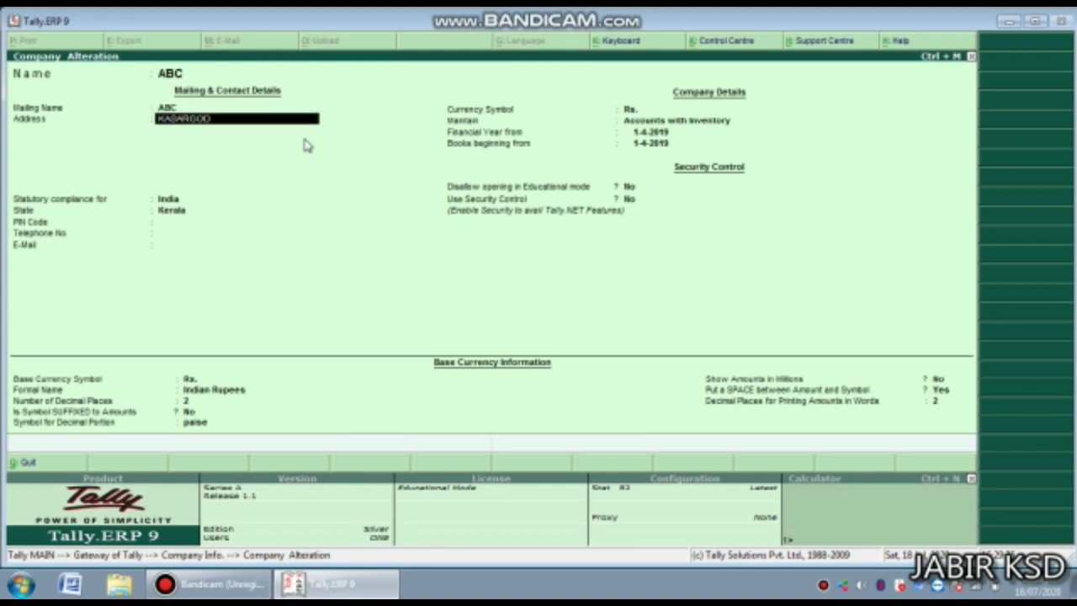
pyautogui.press('Return')
pyautogui.press('Return')
pyautogui.press('Return')
pyautogui.press('Return')
pyautogui.press('Return')
pyautogui.press('Return')
pyautogui.press('Return')
pyautogui.press('Return')
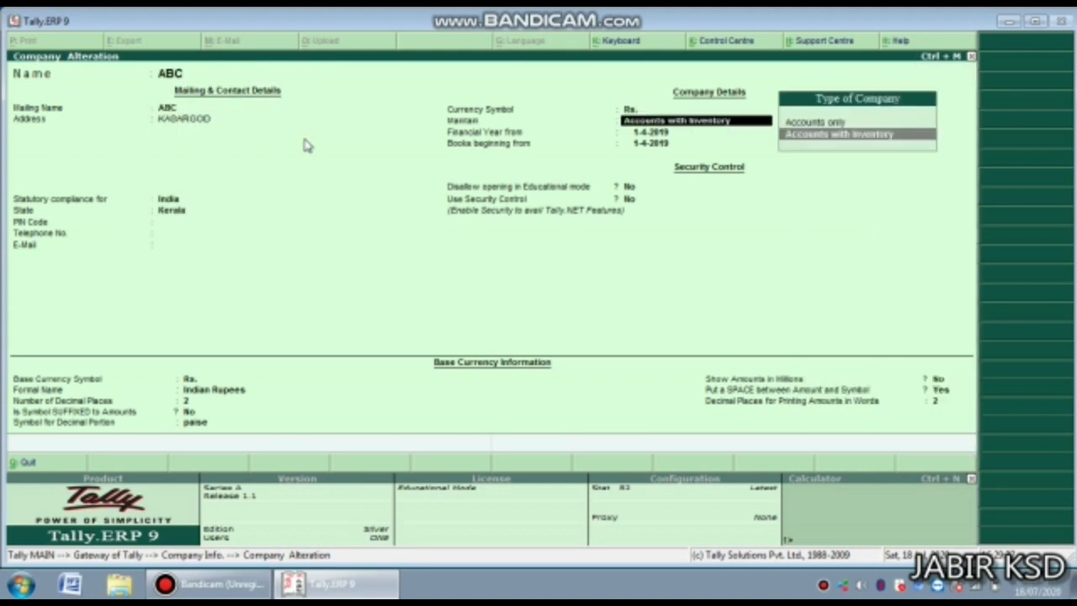
# Review ABC's company details, security control and base currency settings without changing them, and return to the company information options.
pyautogui.press('Return')
pyautogui.press('Return')
pyautogui.press('Return')
pyautogui.press('Return')
pyautogui.press('Return')
pyautogui.press('Return')
pyautogui.press('Return')
pyautogui.press('Return')
pyautogui.press('Return')
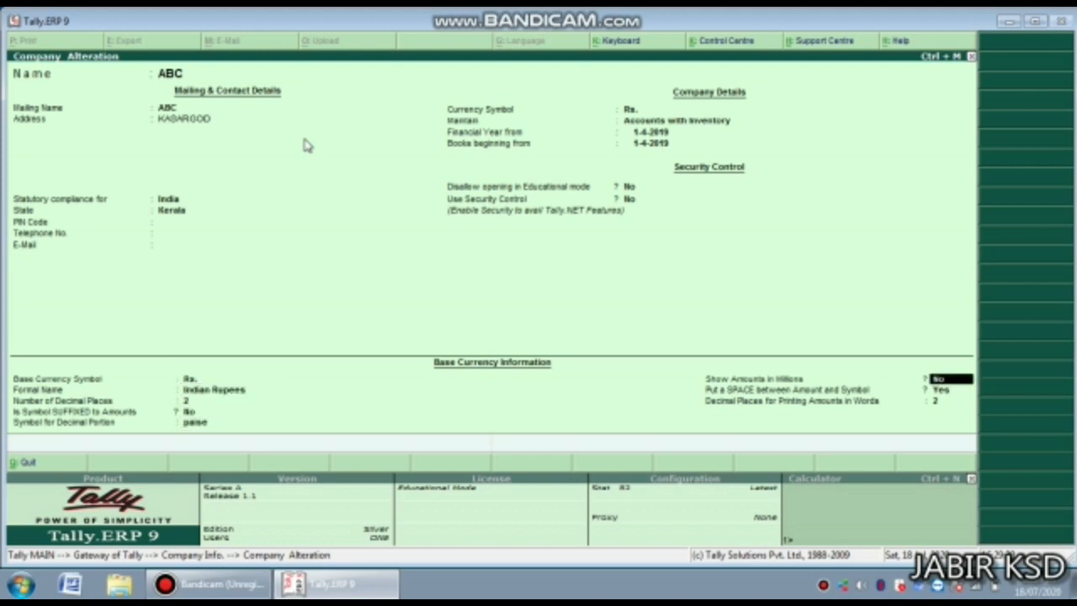
pyautogui.press('Return')
pyautogui.press('Return')
pyautogui.press('Return')
pyautogui.press('Return')
pyautogui.click(305, 141)
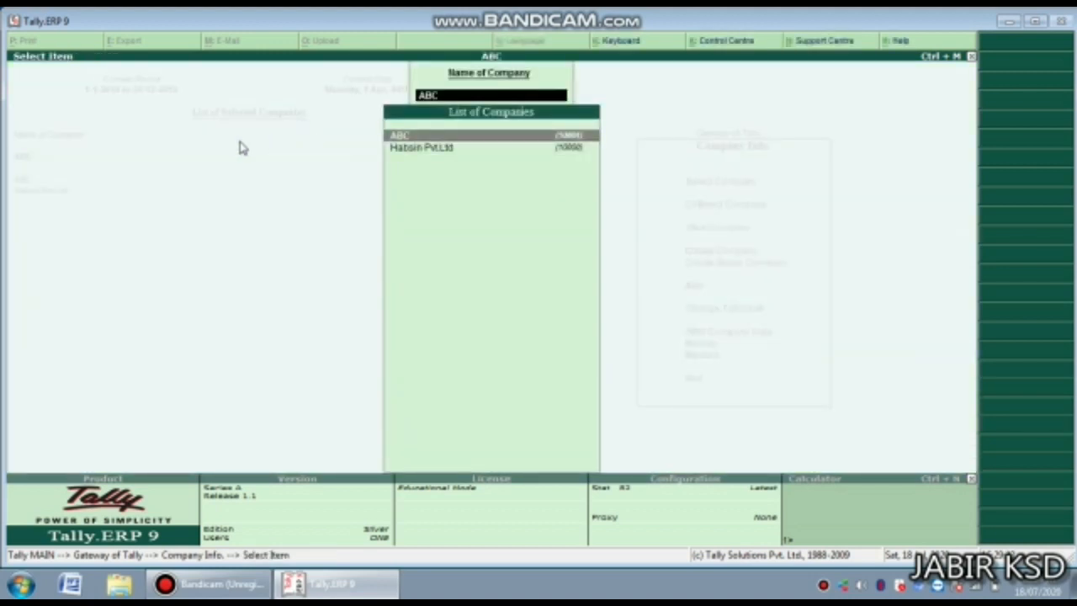
pyautogui.press('Return')
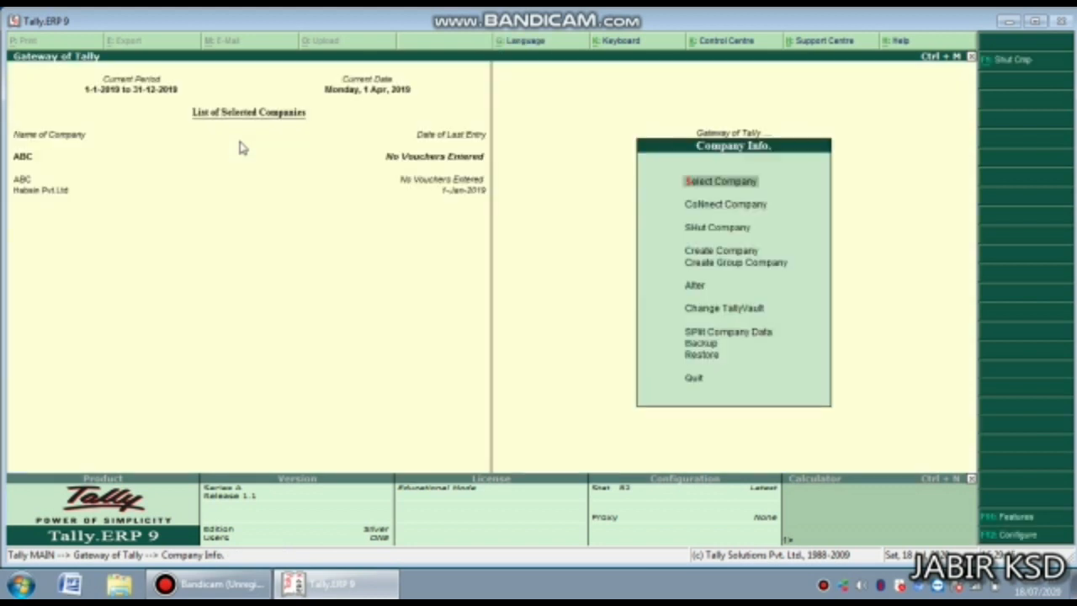
# Shut company ABC.
pyautogui.click(716, 229)
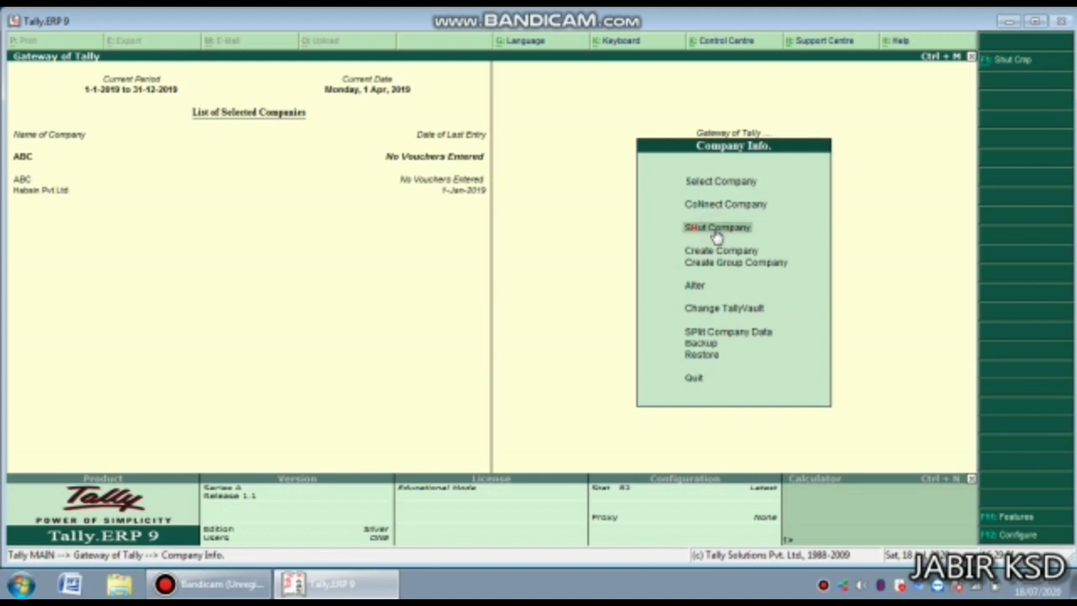
pyautogui.click(716, 234)
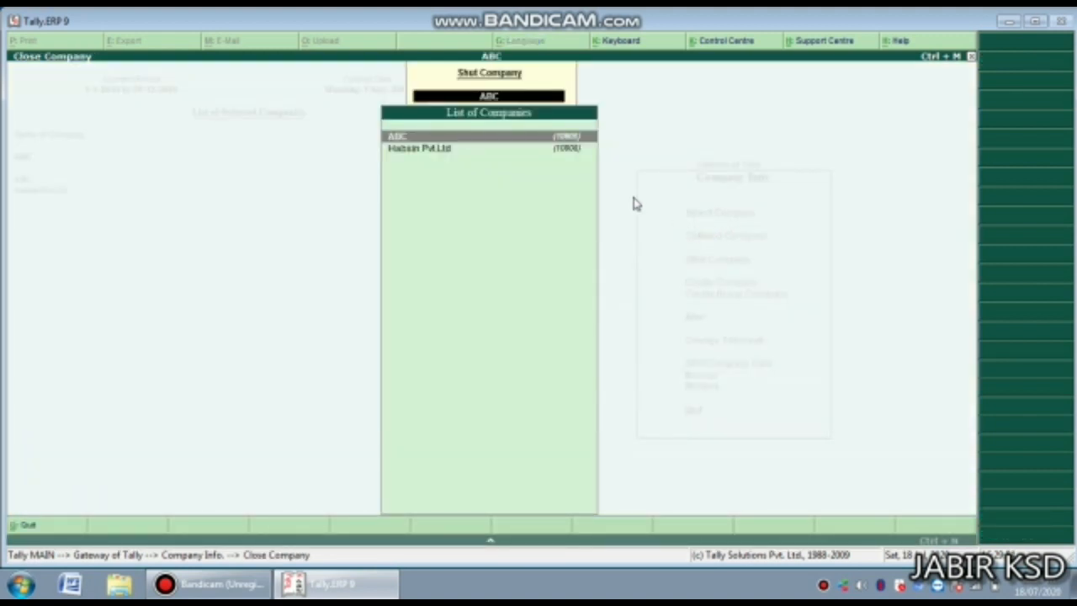
pyautogui.click(432, 135)
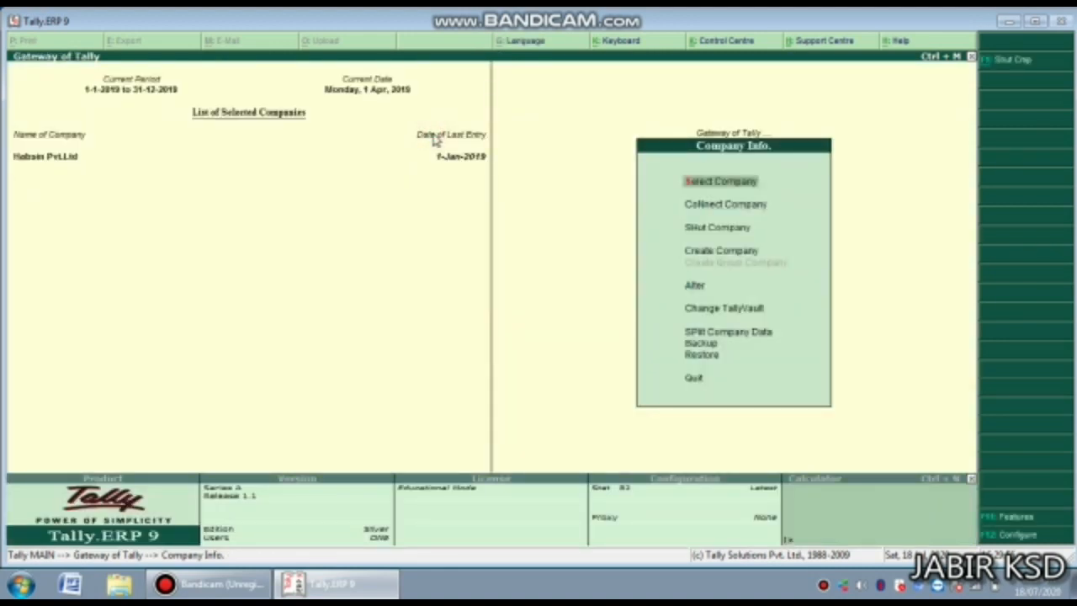